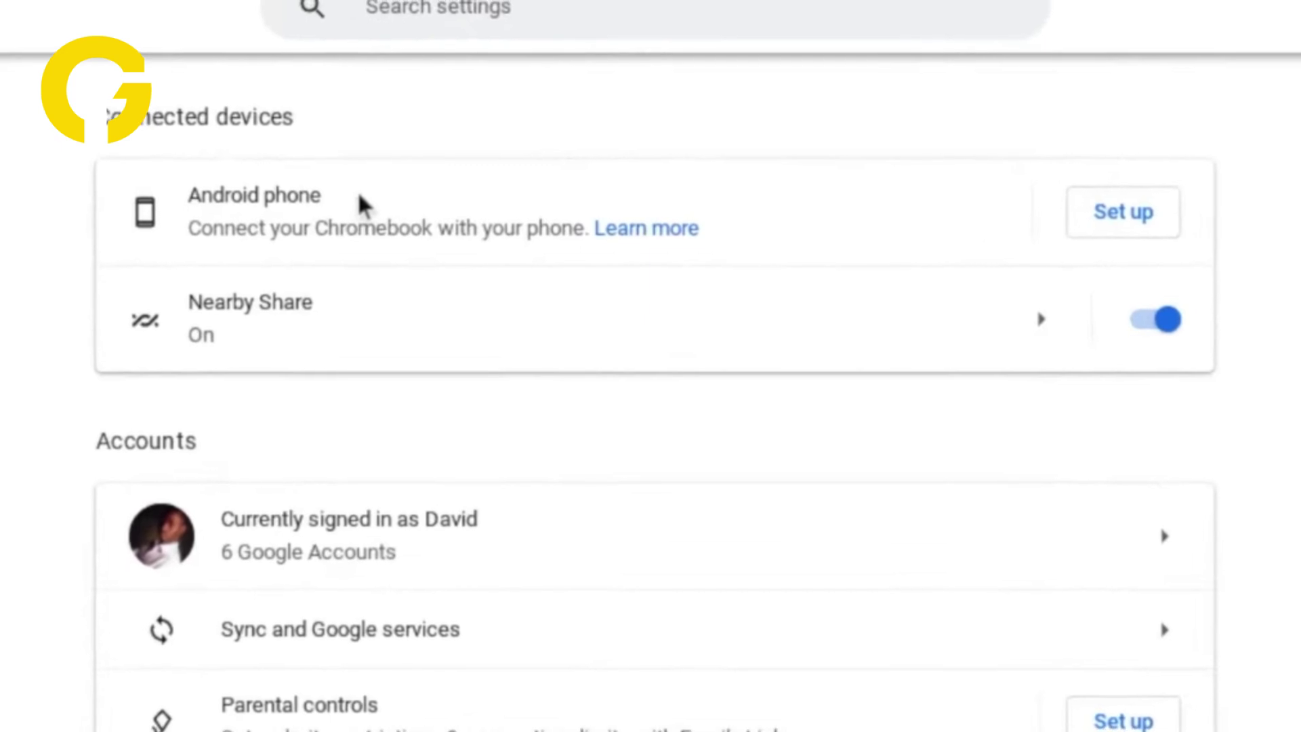
Begin Android phone setup from Connected devices, detecting the OnePlus 9 5G
click(1123, 212)
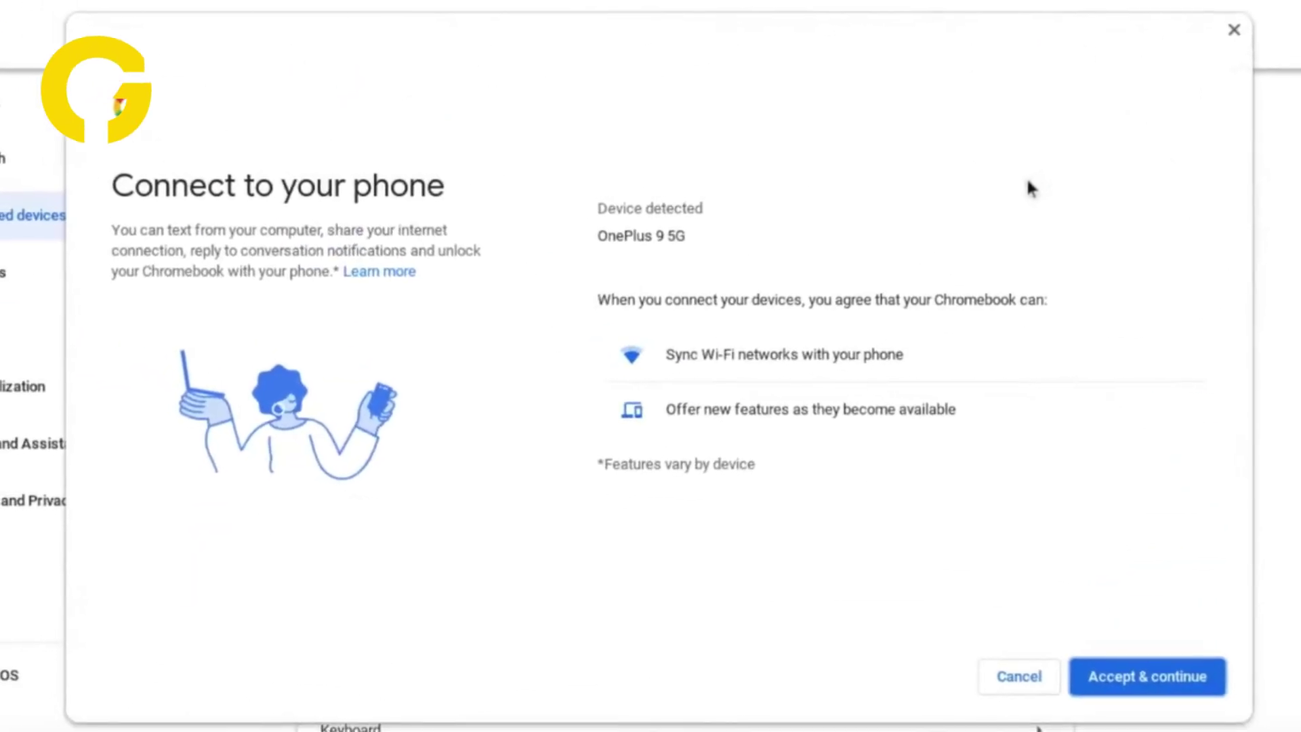